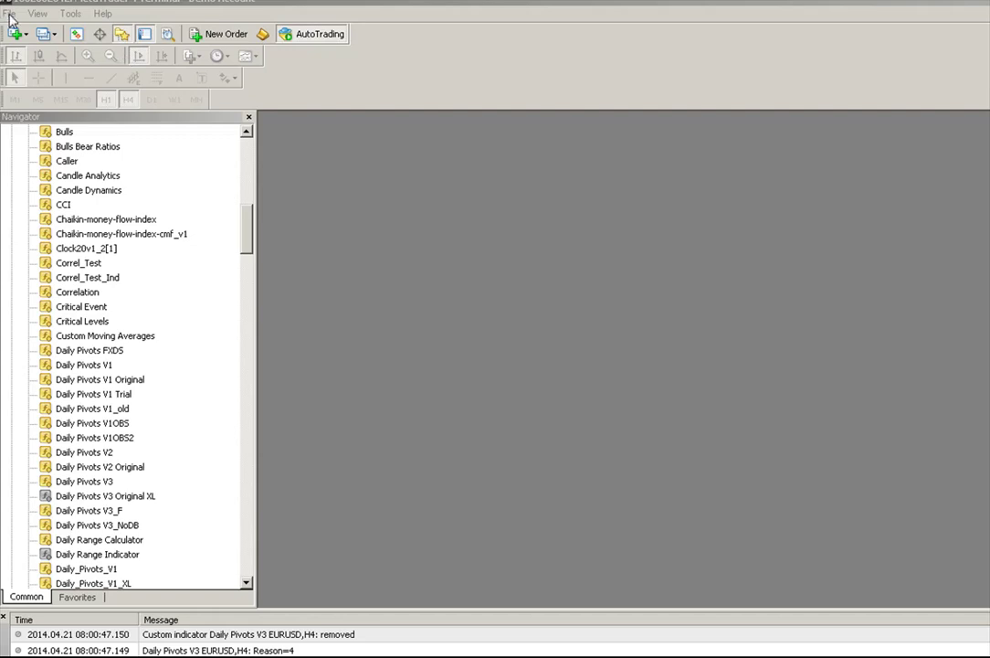
Open a new EURUSD chart from File > New Chart
{"action": "left_click", "coordinate": [9, 13]}
{"action": "left_click", "coordinate": [27, 31]}
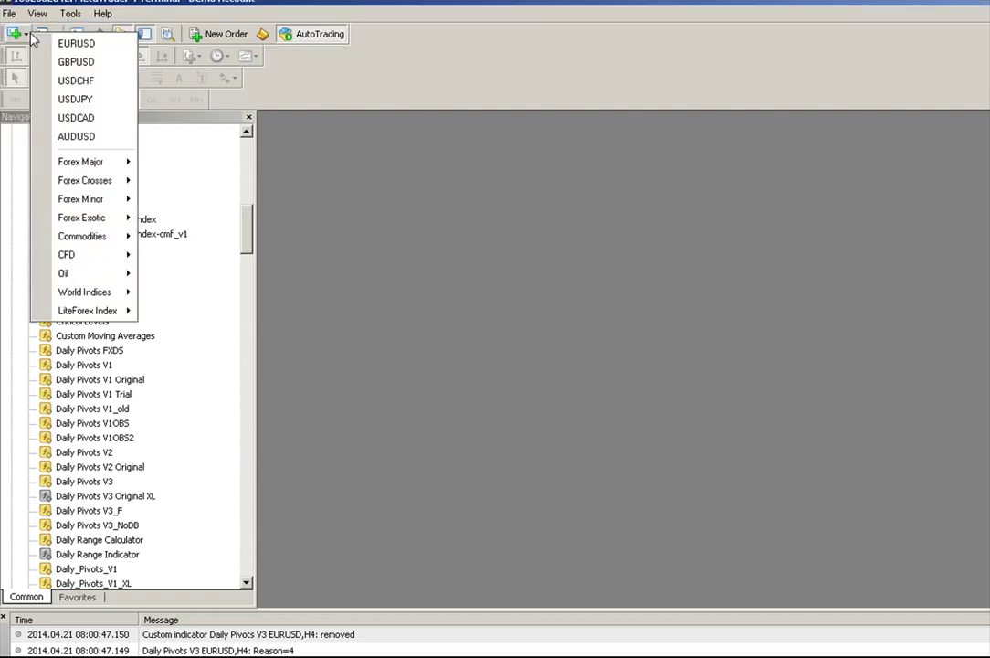
{"action": "left_click", "coordinate": [76, 43]}
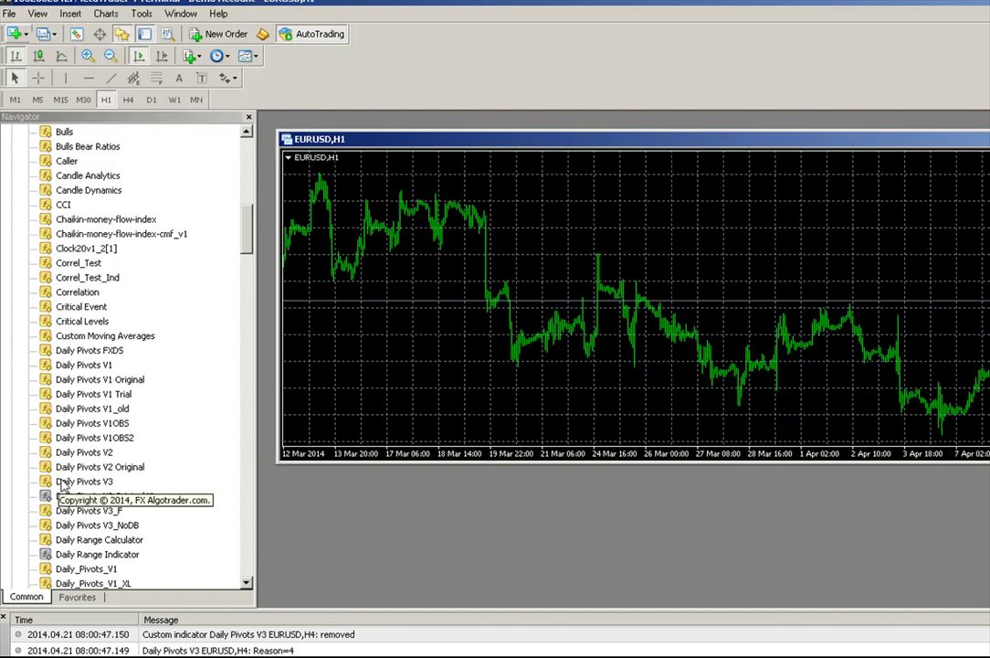
Attach Daily Pivots V3 to the EURUSD chart and accept the Custom Indicator settings
{"action": "left_click_drag", "start_coordinate": [63, 483], "coordinate": [484, 318]}
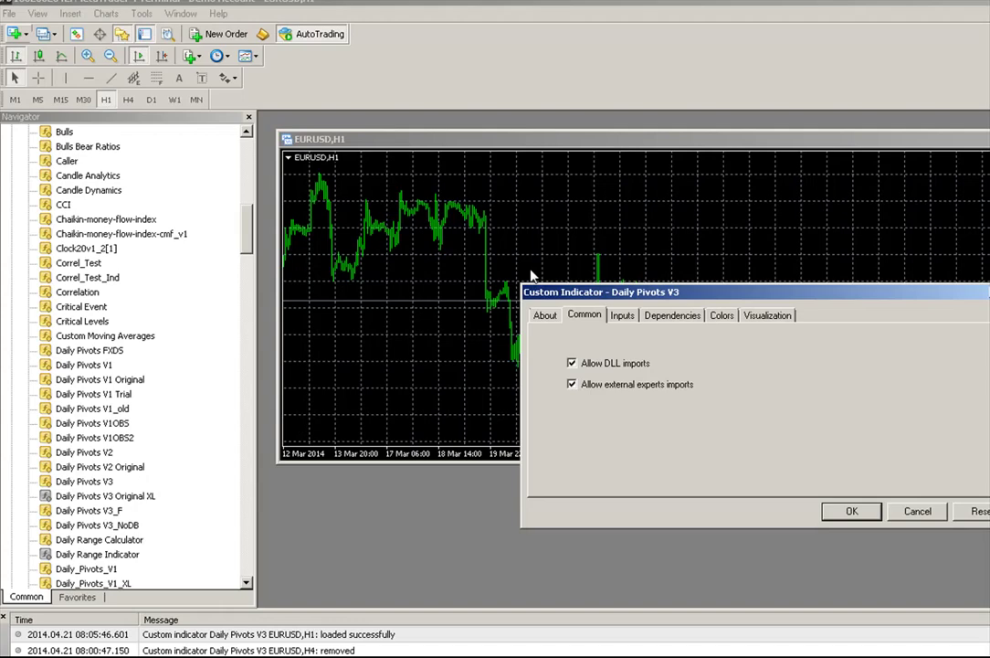
{"action": "left_click", "coordinate": [835, 513]}
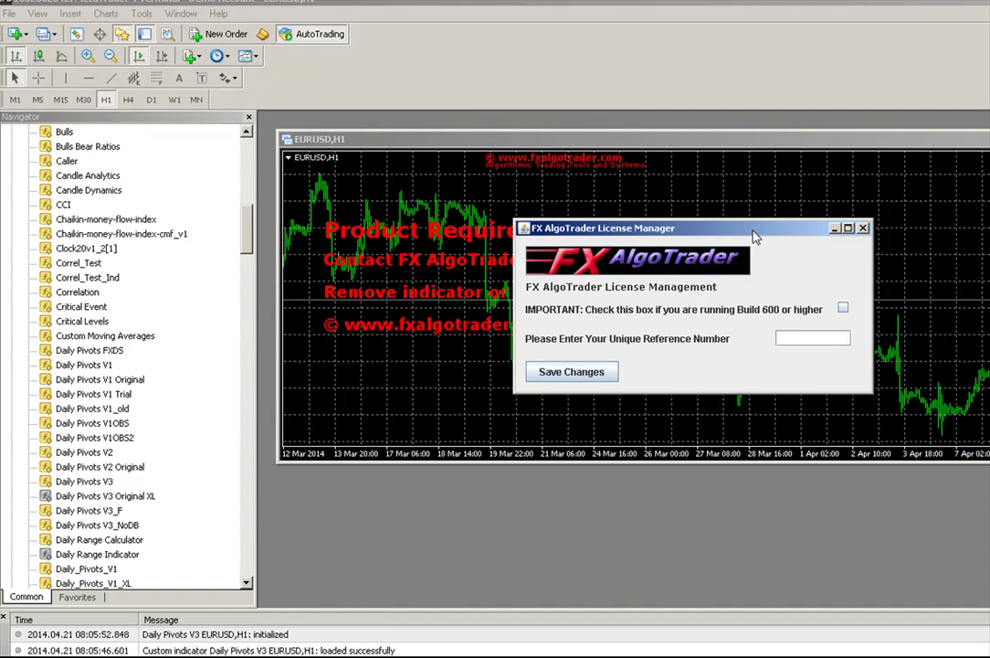
Dismiss the FX AlgoTrader License Manager and switch the chart to the H4 timeframe
{"action": "left_click", "coordinate": [863, 229]}
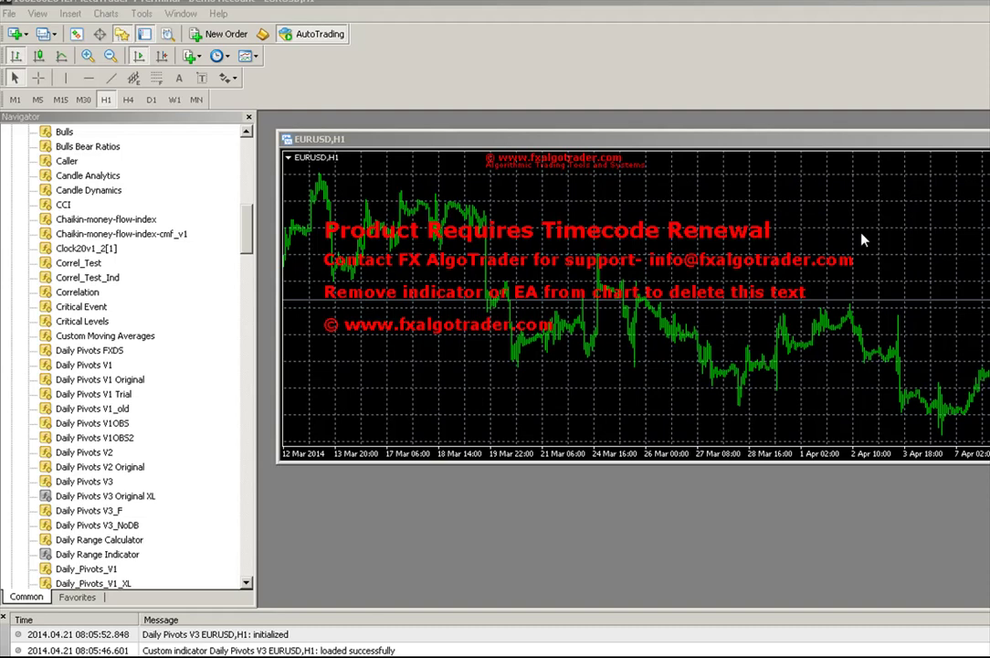
{"action": "left_click", "coordinate": [128, 99]}
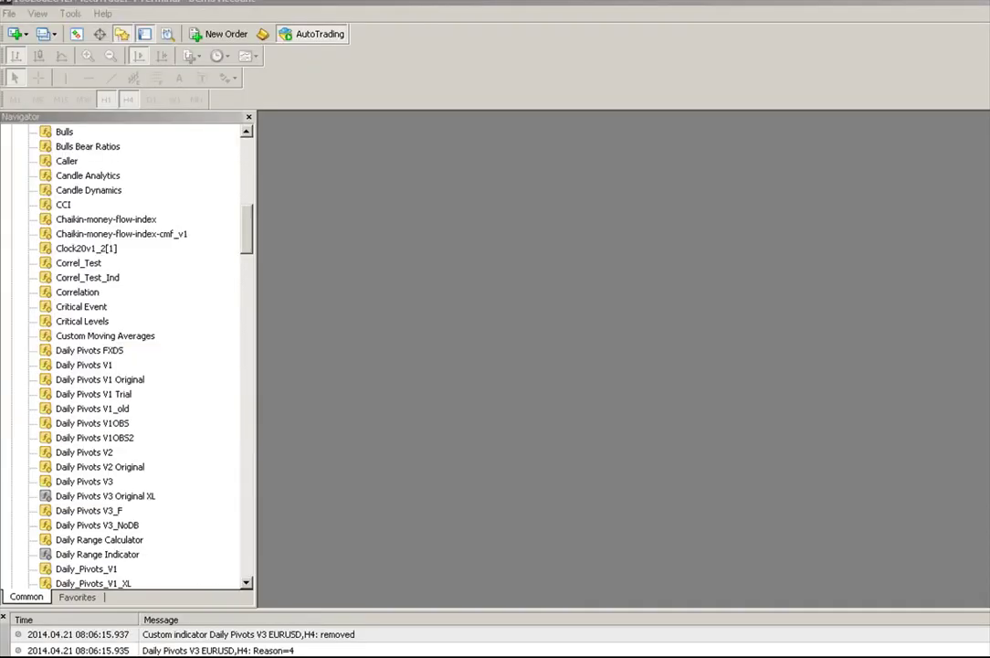
Launch Notepad from the Start menu and enter the text 0
{"action": "key", "text": "super"}
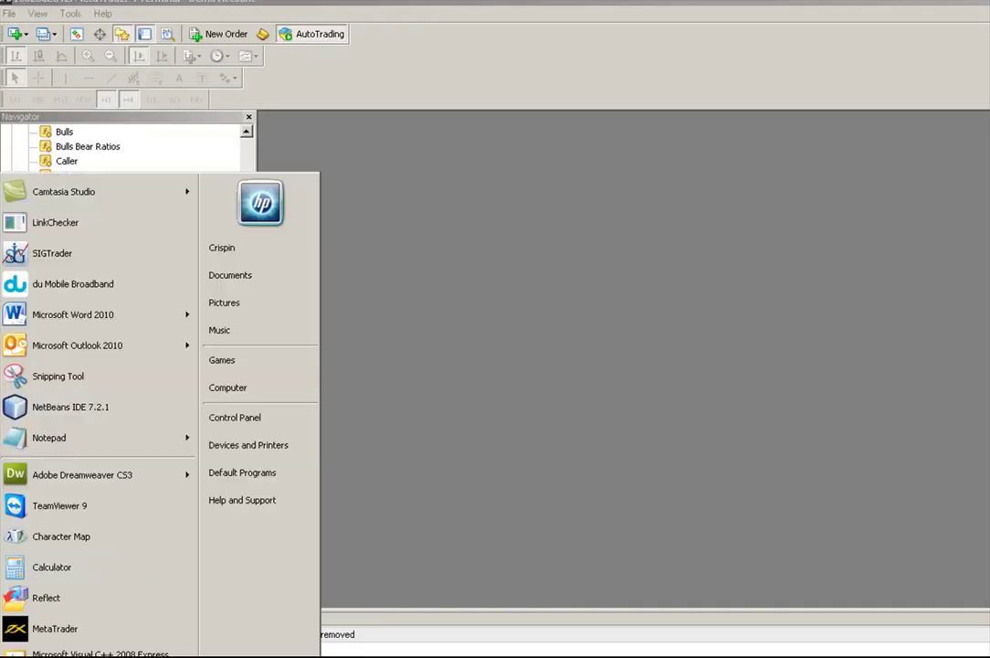
{"action": "left_click", "coordinate": [49, 439]}
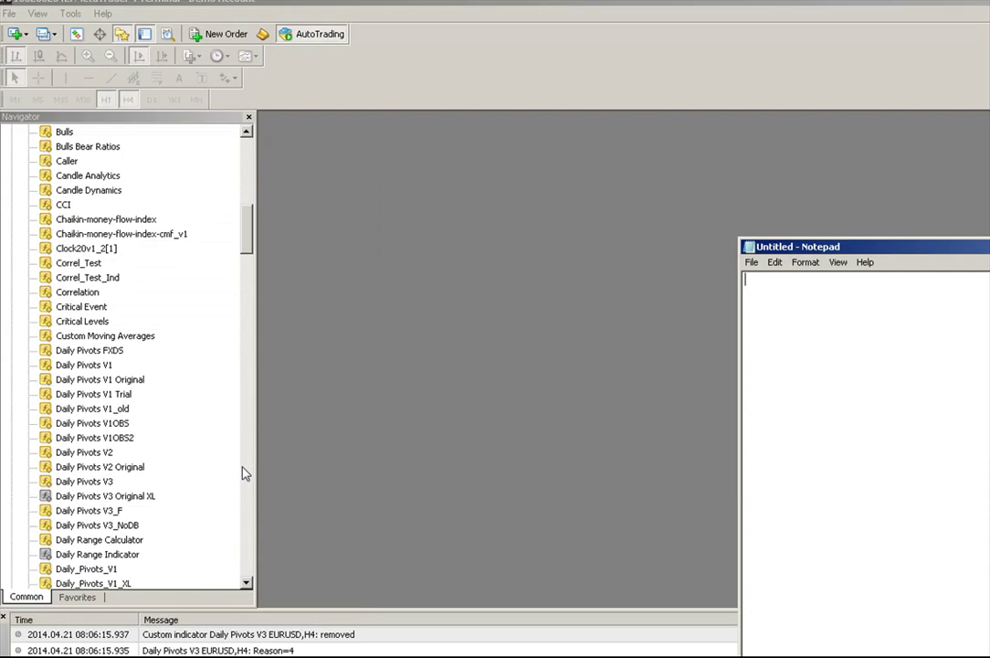
{"action": "type", "text": "0"}
{"action": "type", "text": ","}
{"action": "key", "text": "BackSpace"}
{"action": "key", "text": "BackSpace"}
Start a Save As of the note and browse to Local Disk (C:)
{"action": "left_click", "coordinate": [751, 262]}
{"action": "left_click", "coordinate": [776, 325]}
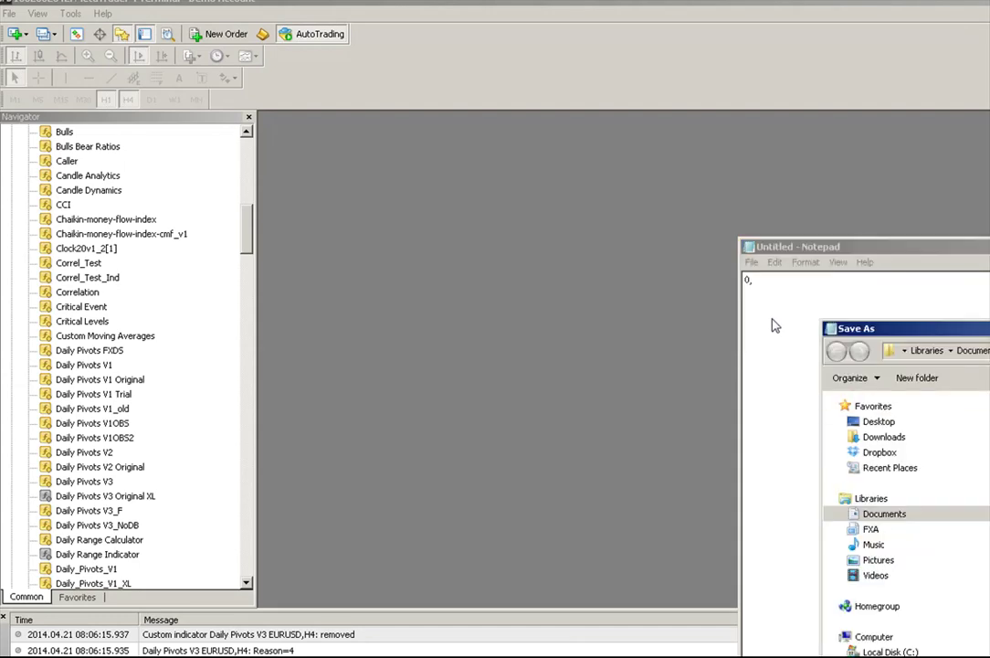
{"action": "left_click", "coordinate": [891, 650]}
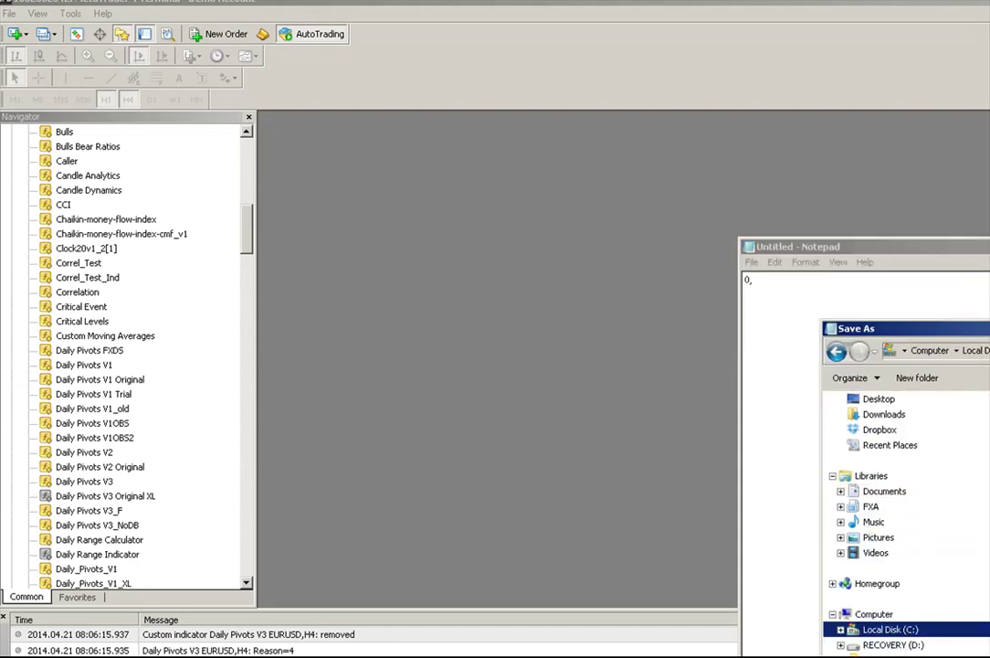
Open MetaTrader's data folder via File > Open Data Folder and go into MQL4\Files
{"action": "left_click", "coordinate": [9, 13]}
{"action": "left_click", "coordinate": [56, 110]}
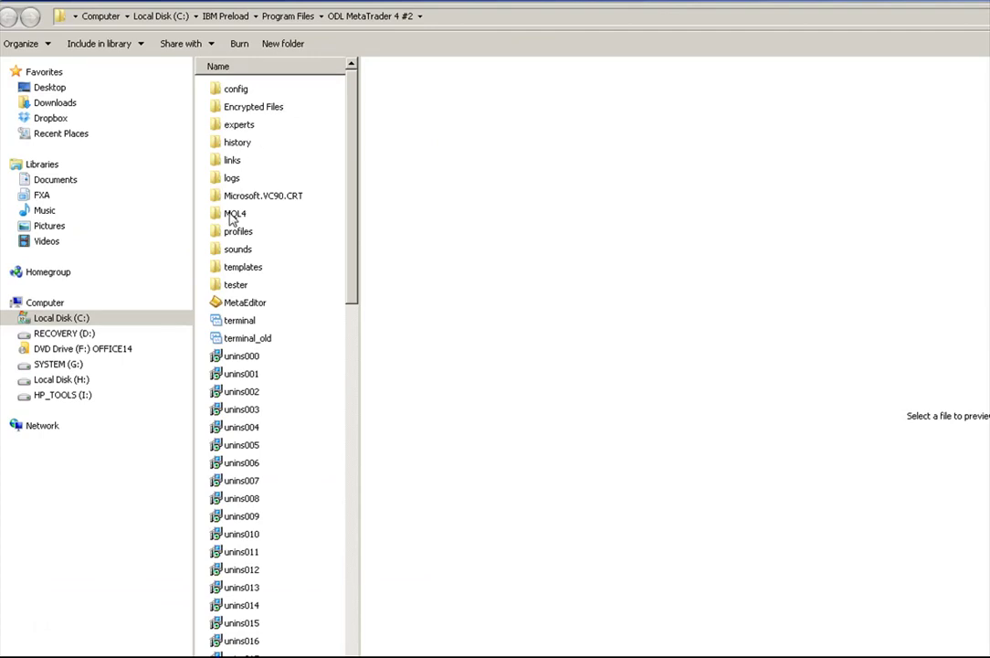
{"action": "double_click", "coordinate": [233, 215]}
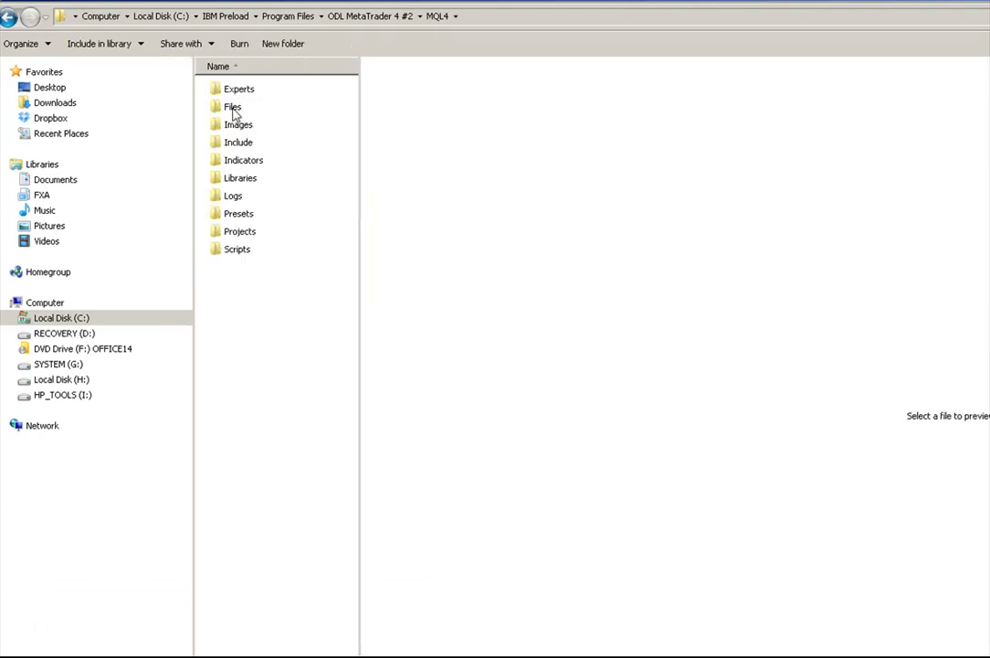
{"action": "double_click", "coordinate": [232, 107]}
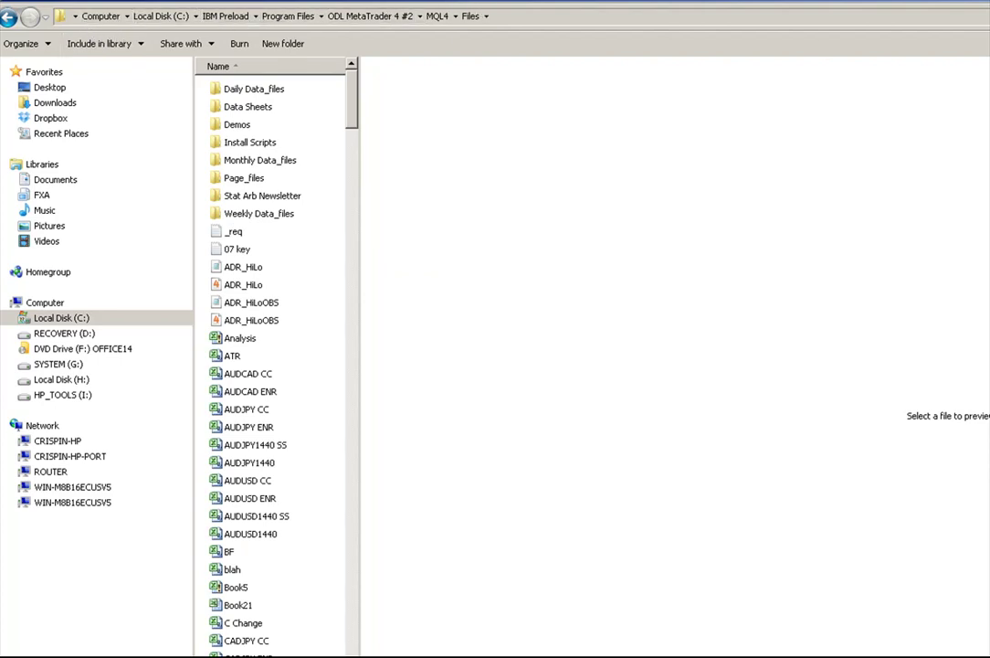
Return to Notepad's Save As window and expand Local Disk (C:) in the folder tree
{"action": "key", "text": "alt+Tab"}
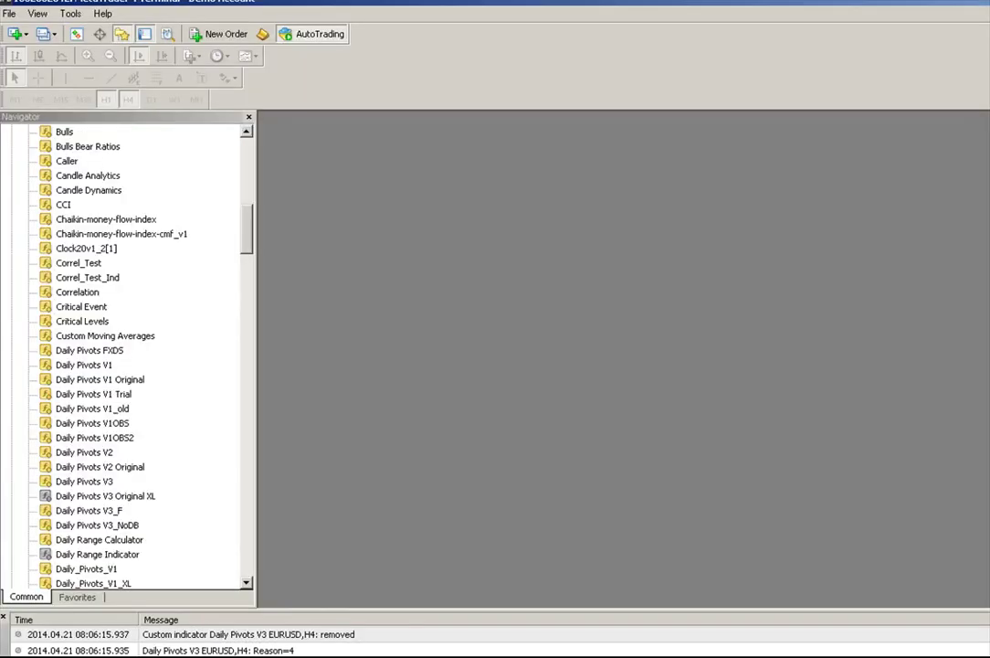
{"action": "key", "text": "alt+Tab"}
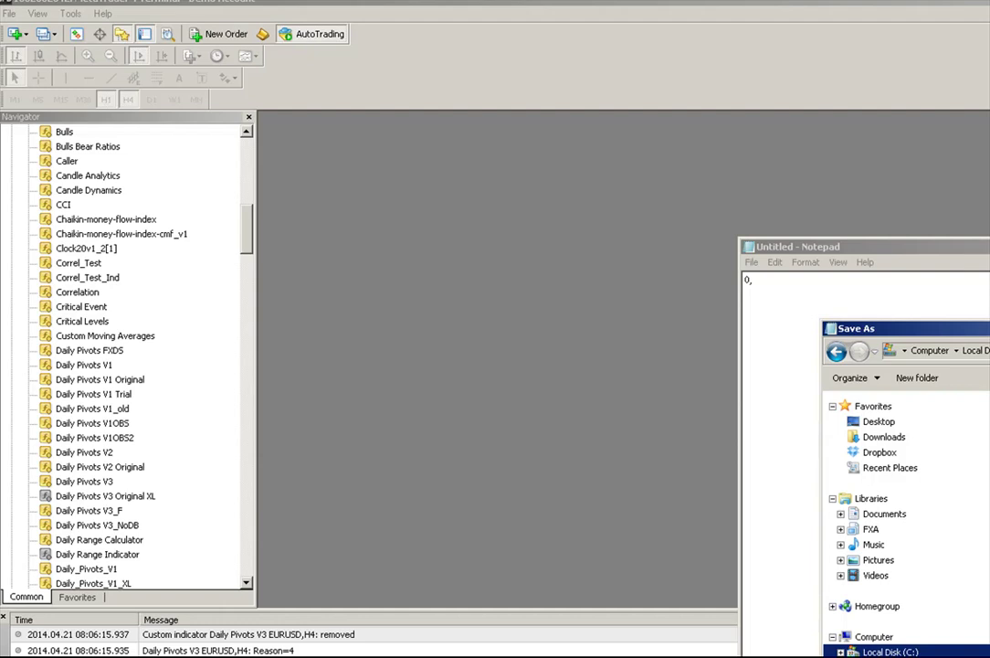
{"action": "scroll", "coordinate": [877, 548], "scroll_direction": "down", "scroll_amount": 2}
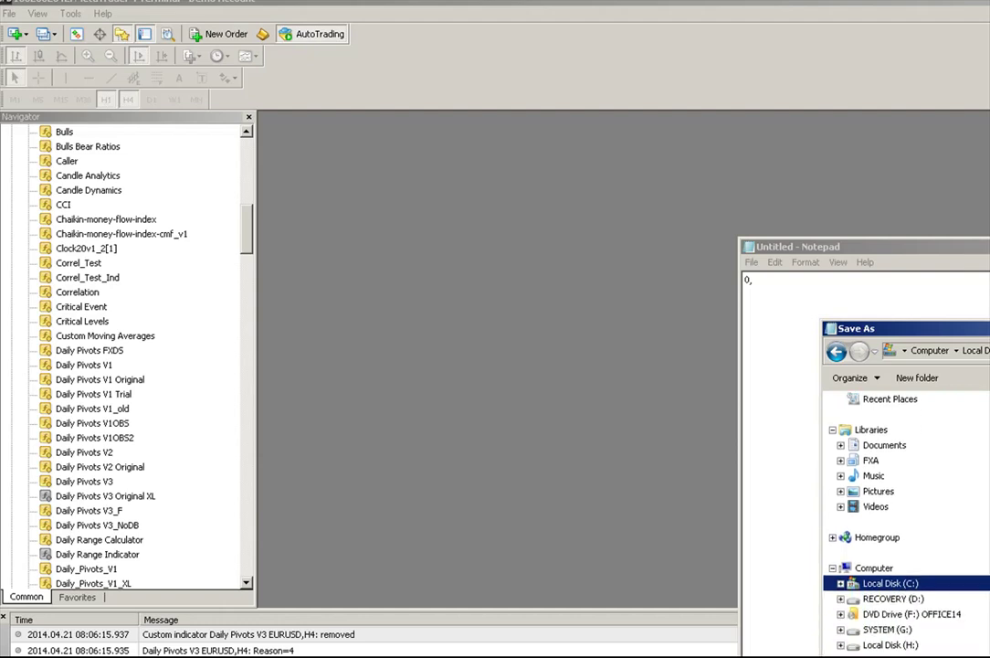
{"action": "scroll", "coordinate": [877, 549], "scroll_direction": "down", "scroll_amount": 1}
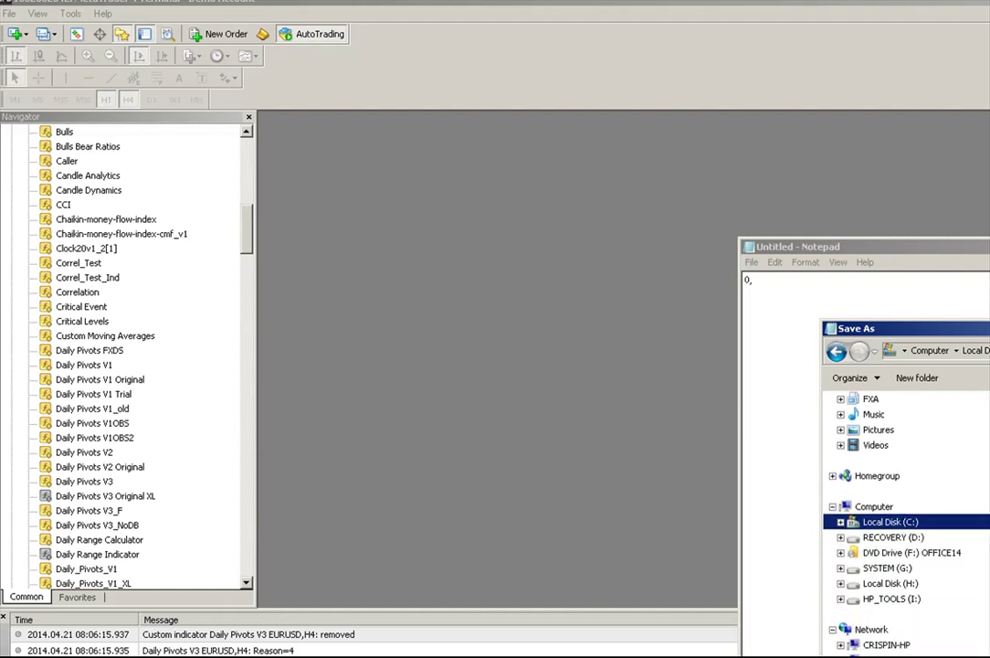
{"action": "left_click", "coordinate": [840, 522]}
{"action": "scroll", "coordinate": [904, 511], "scroll_direction": "down", "scroll_amount": 1}
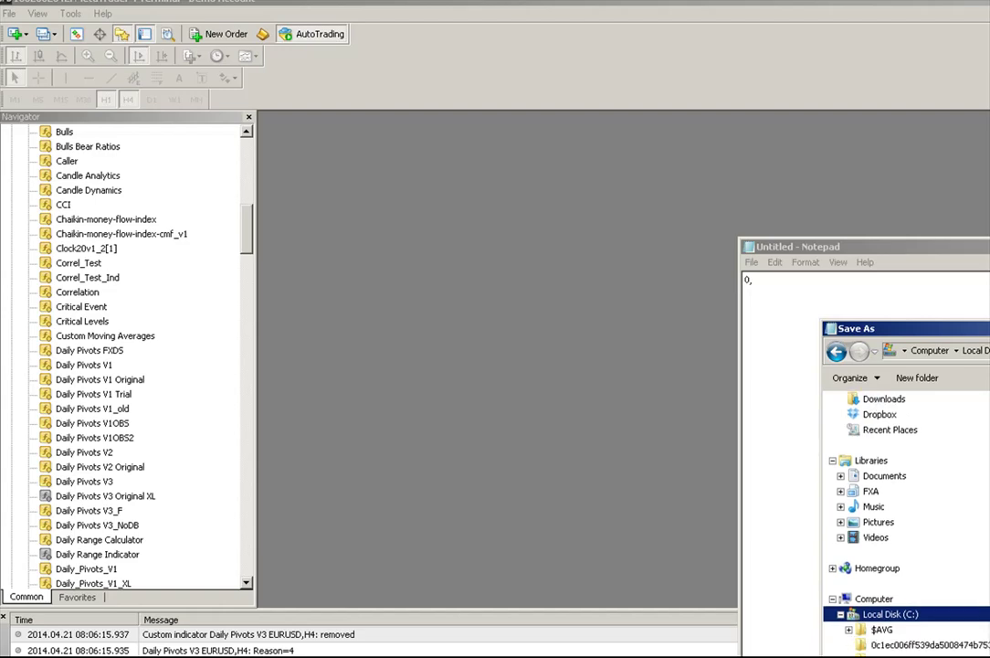
{"action": "scroll", "coordinate": [905, 512], "scroll_direction": "down", "scroll_amount": 3}
{"action": "scroll", "coordinate": [904, 512], "scroll_direction": "down", "scroll_amount": 2}
{"action": "scroll", "coordinate": [905, 512], "scroll_direction": "down", "scroll_amount": 2}
{"action": "scroll", "coordinate": [969, 548], "scroll_direction": "down", "scroll_amount": 5}
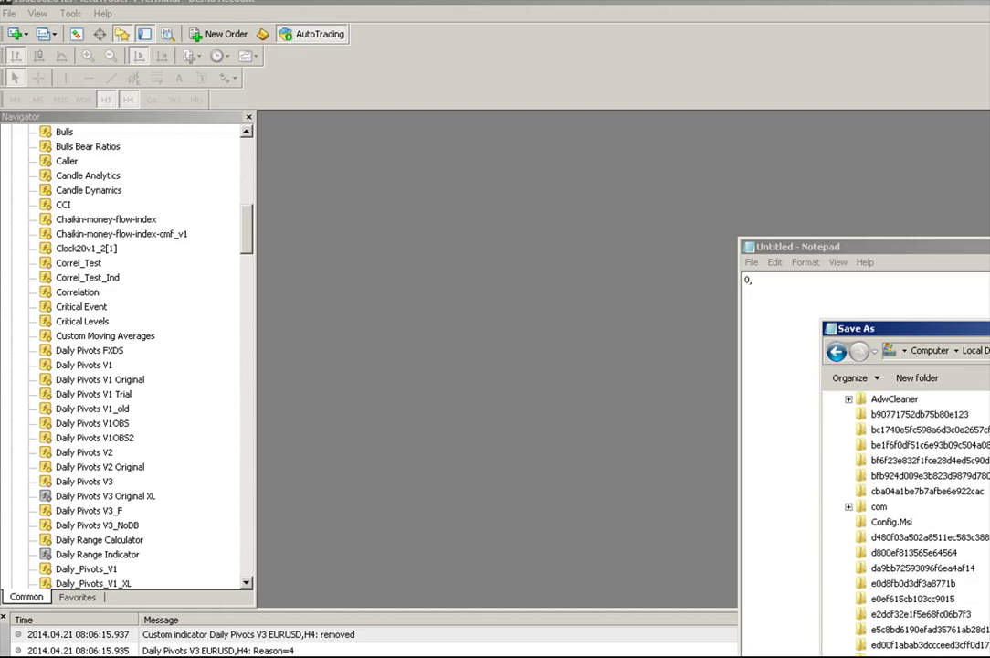
{"action": "scroll", "coordinate": [969, 548], "scroll_direction": "down", "scroll_amount": 1}
Choose the Program Files folder, save the note as Ref_File, and close Notepad
{"action": "left_click", "coordinate": [968, 553]}
{"action": "key", "text": "i"}
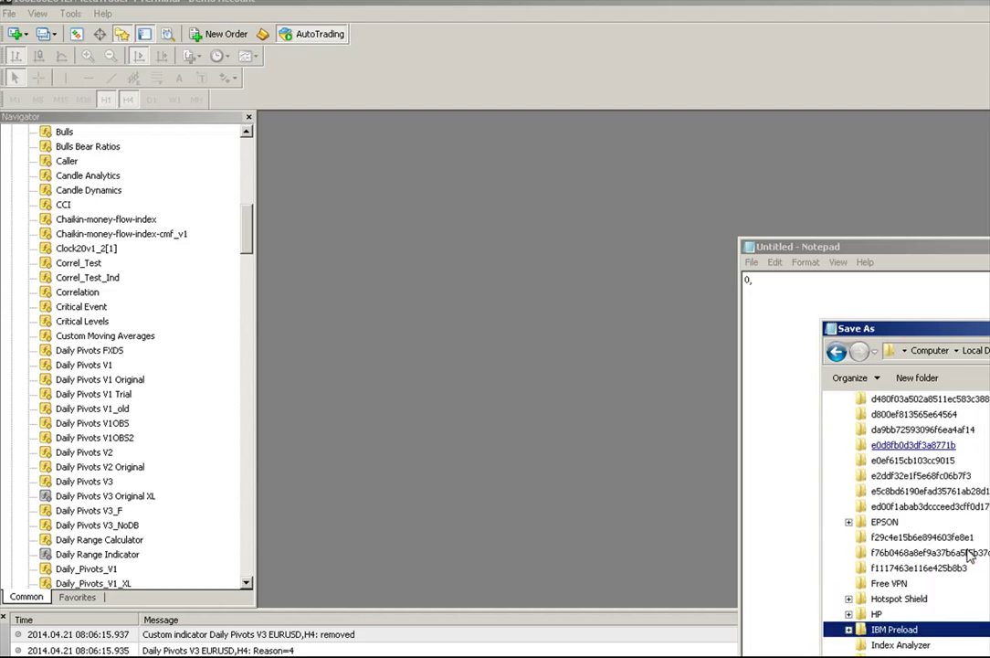
{"action": "double_click", "coordinate": [899, 630]}
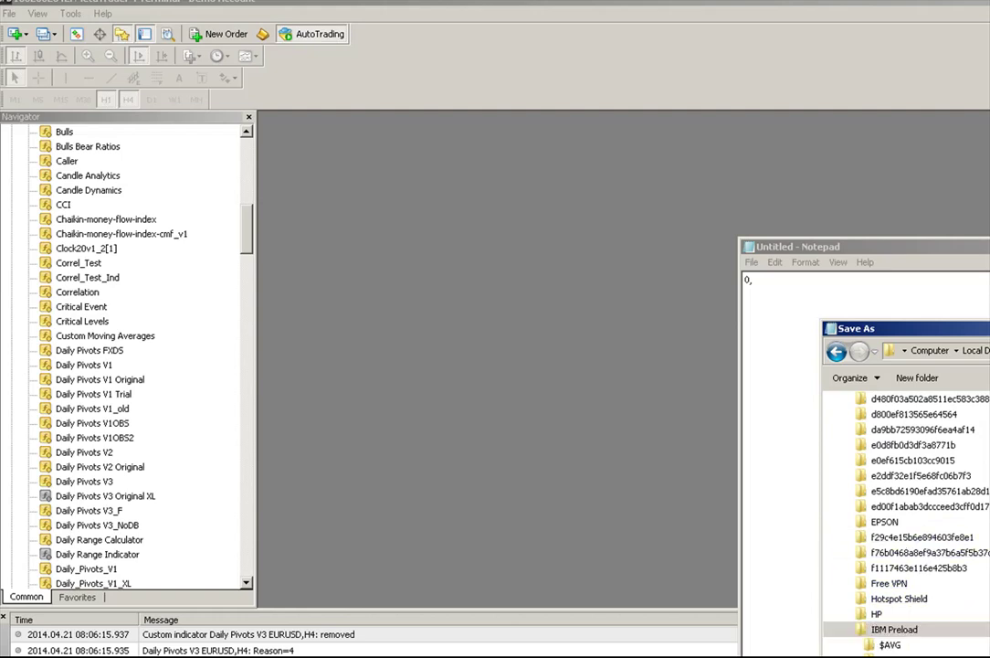
{"action": "key", "text": "p"}
{"action": "key", "text": "r"}
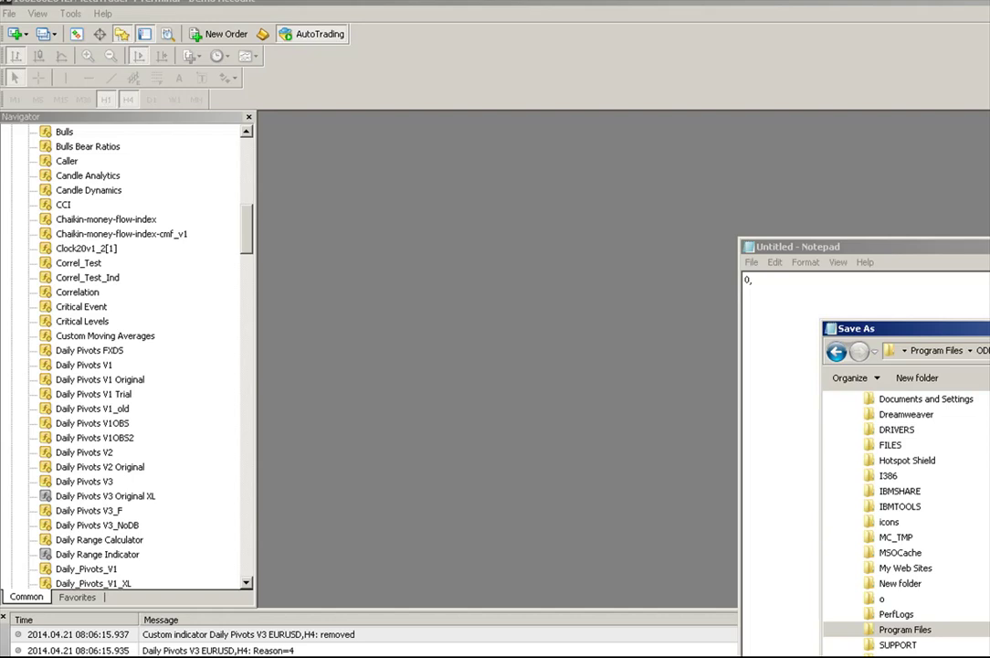
{"action": "key", "text": "Return"}
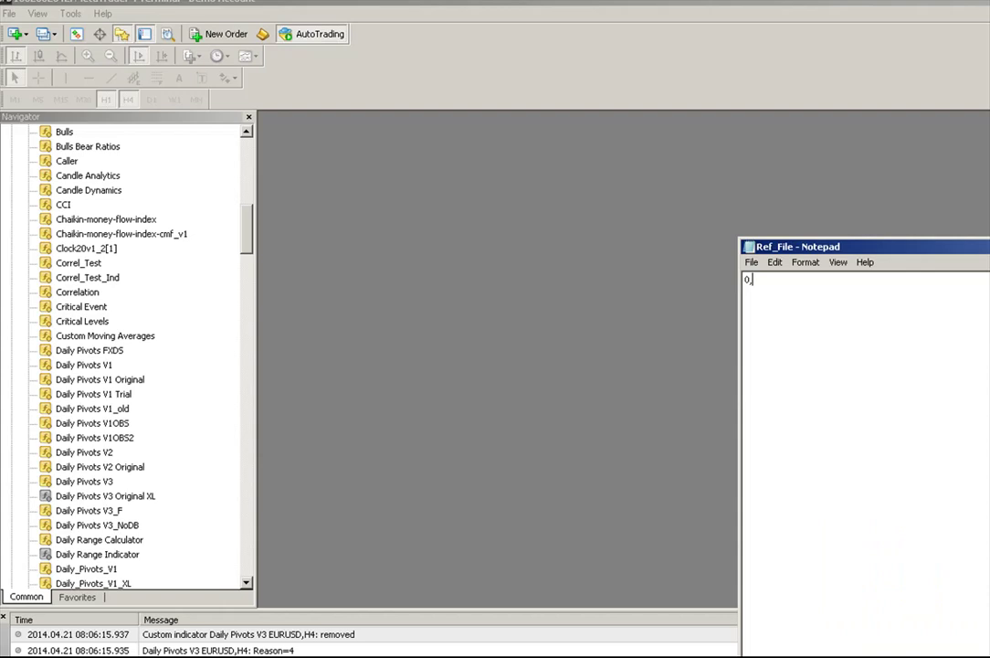
{"action": "key", "text": "alt+F4"}
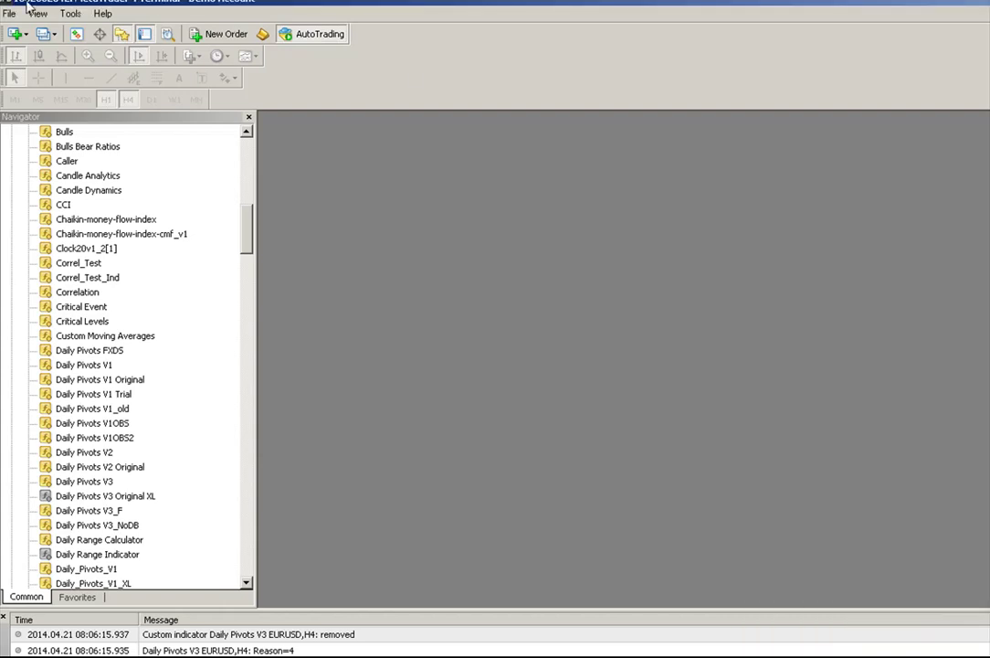
Open a new EURUSD chart and attach Daily Pivots V3 with Allow DLL imports checked
{"action": "left_click", "coordinate": [14, 13]}
{"action": "left_click", "coordinate": [64, 42]}
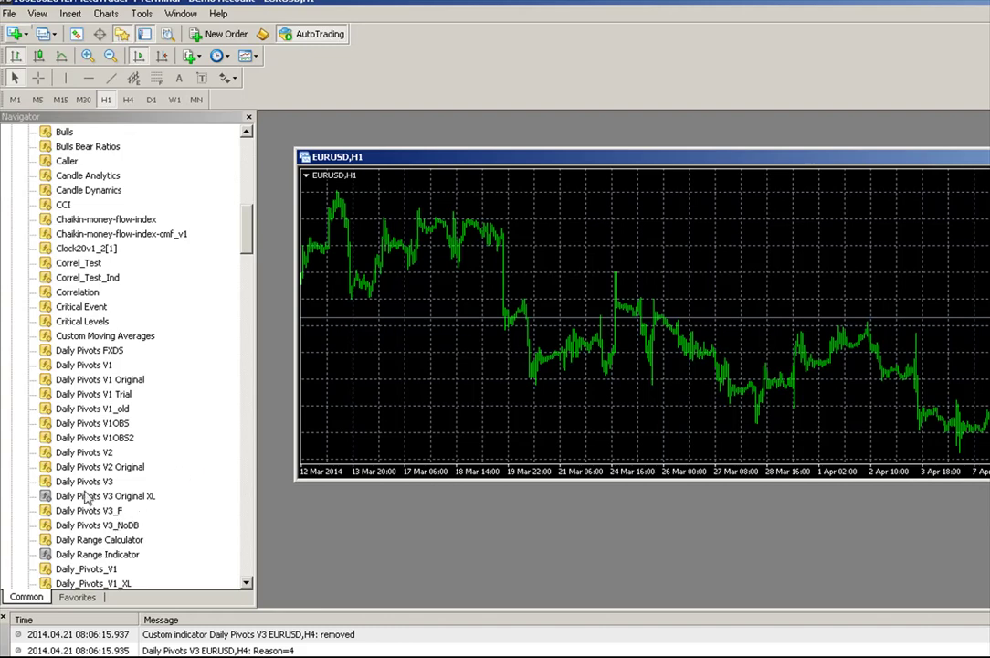
{"action": "left_click_drag", "start_coordinate": [81, 483], "coordinate": [524, 354]}
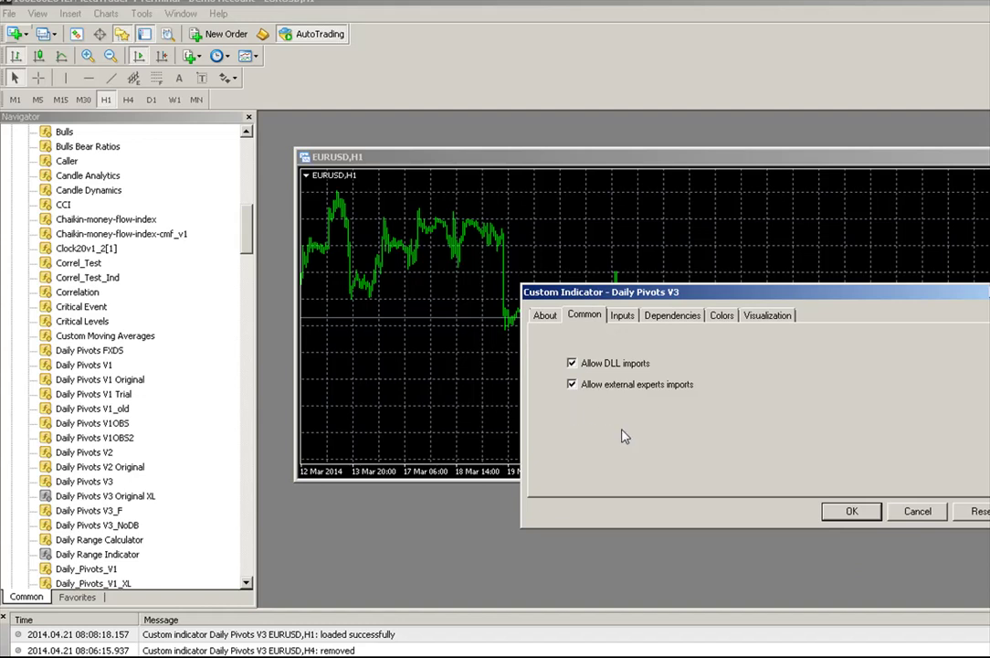
{"action": "left_click", "coordinate": [849, 513]}
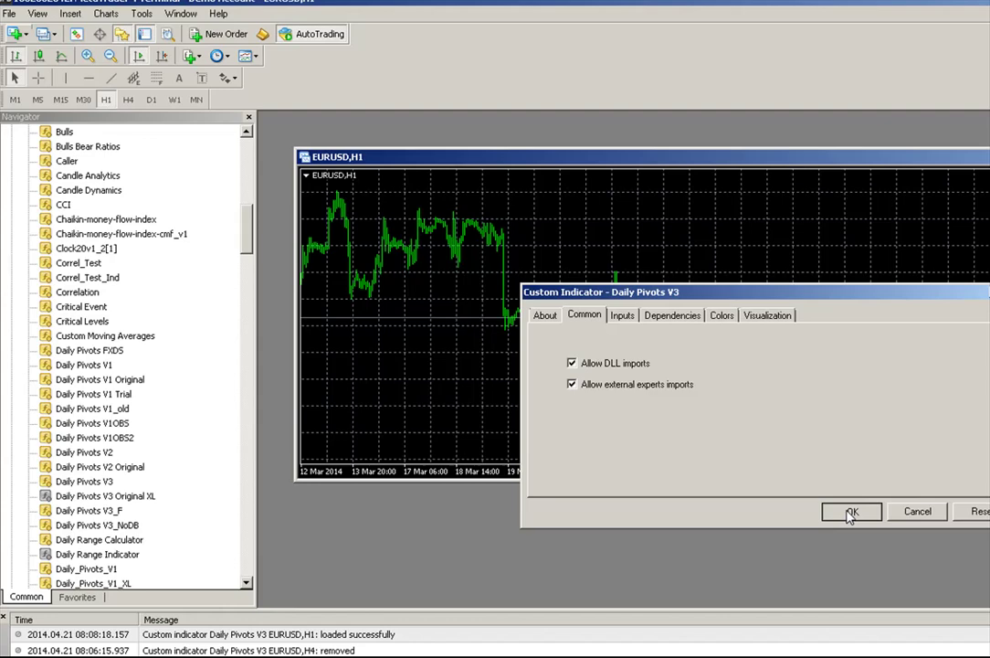
{"action": "left_click", "coordinate": [850, 513]}
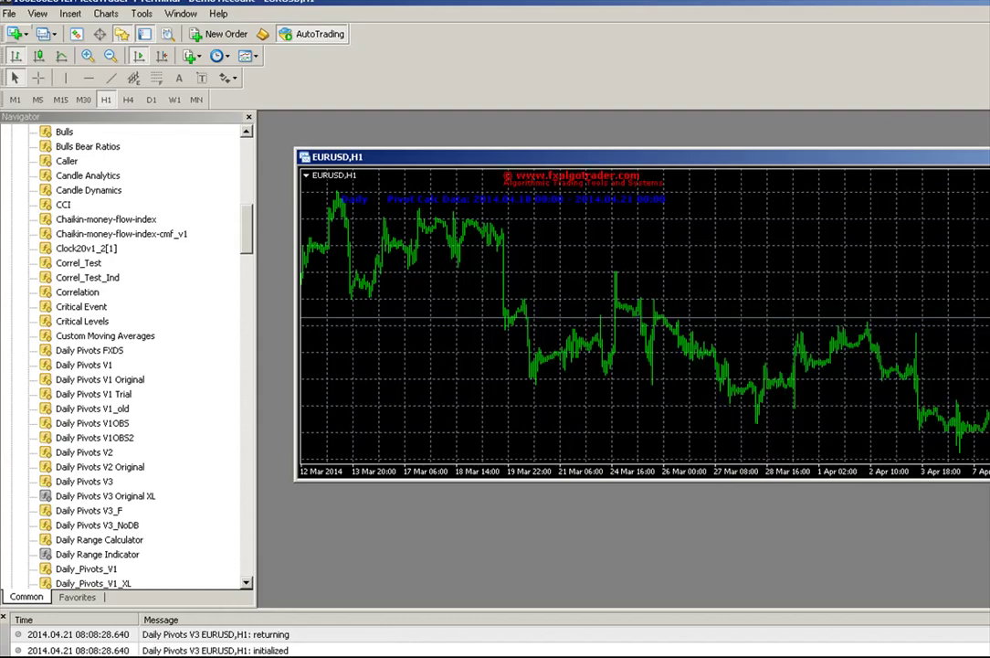
Maximize the EURUSD chart, turn off its grid, enable Chart Shift and zoom in
{"action": "double_click", "coordinate": [639, 156]}
{"action": "right_click", "coordinate": [868, 261]}
{"action": "left_click", "coordinate": [930, 450]}
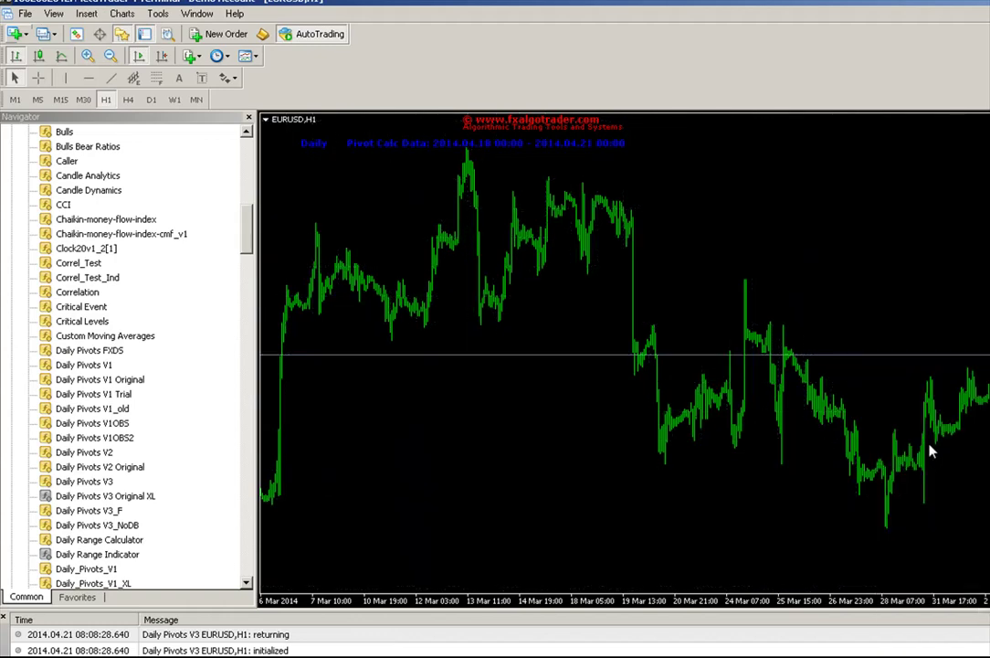
{"action": "left_click", "coordinate": [161, 56]}
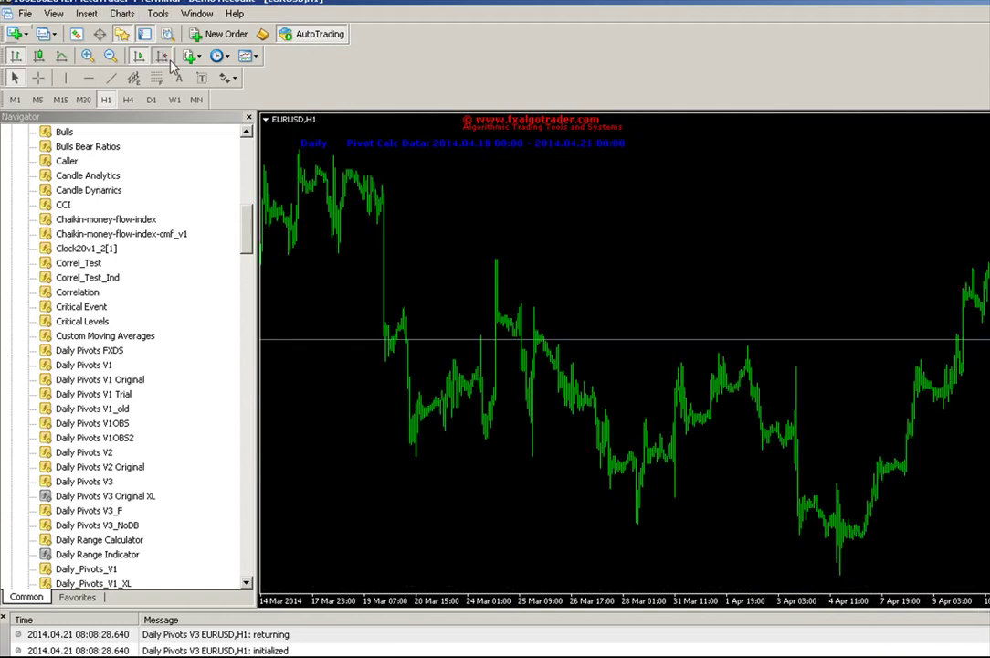
{"action": "left_click", "coordinate": [87, 57]}
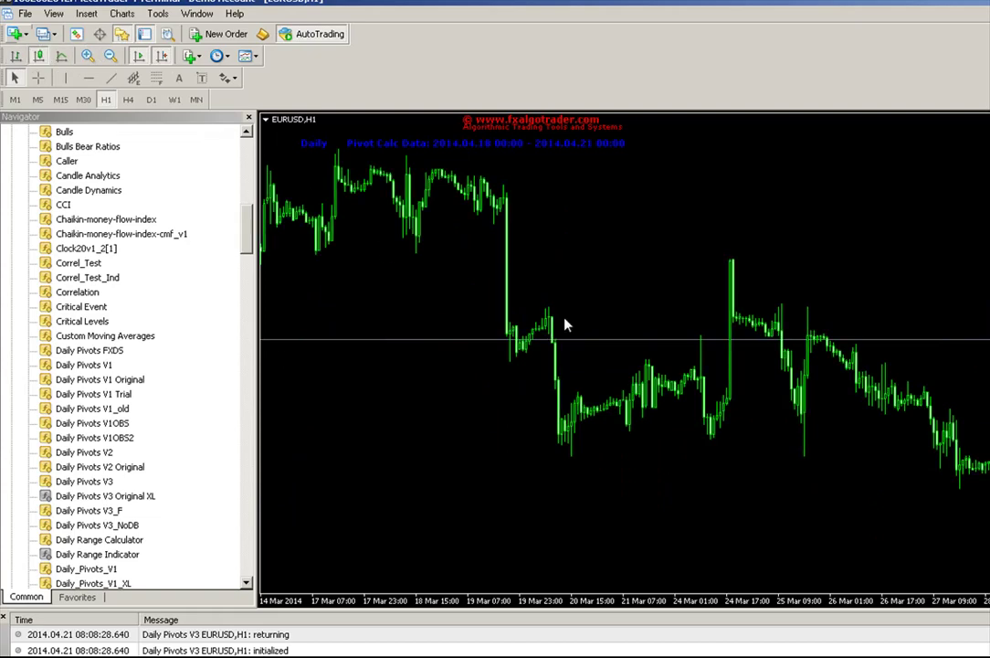
Scroll to the latest bars through 21 April showing the pivot, support and resistance levels
{"action": "scroll", "coordinate": [557, 311], "scroll_direction": "down", "scroll_amount": 3}
{"action": "scroll", "coordinate": [550, 298], "scroll_direction": "down", "scroll_amount": 1}
{"action": "scroll", "coordinate": [360, 287], "scroll_direction": "down", "scroll_amount": 4}
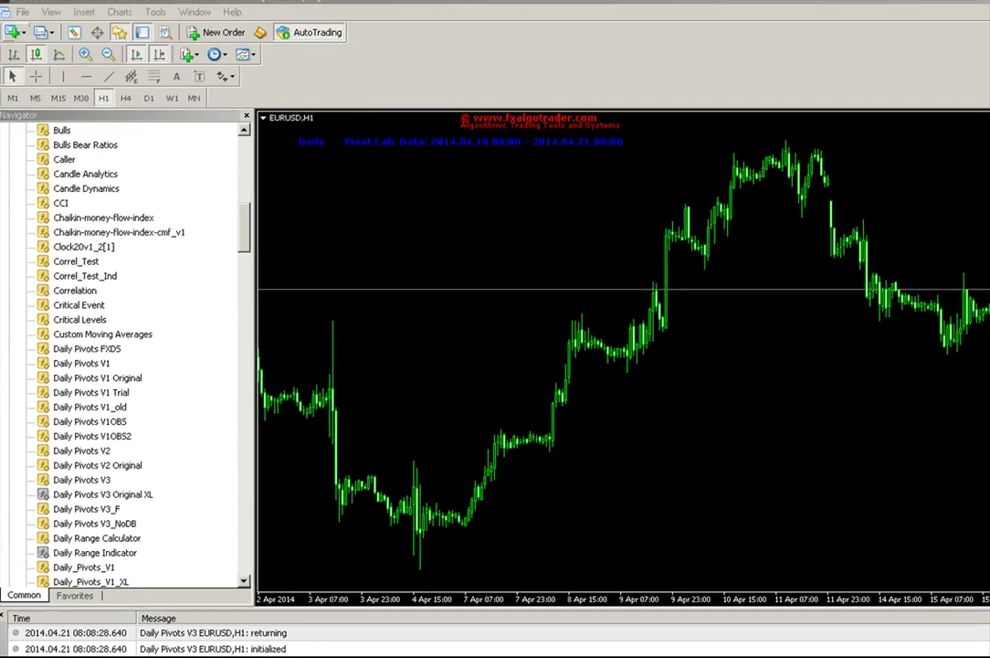
{"action": "scroll", "coordinate": [625, 356], "scroll_direction": "down", "scroll_amount": 5}
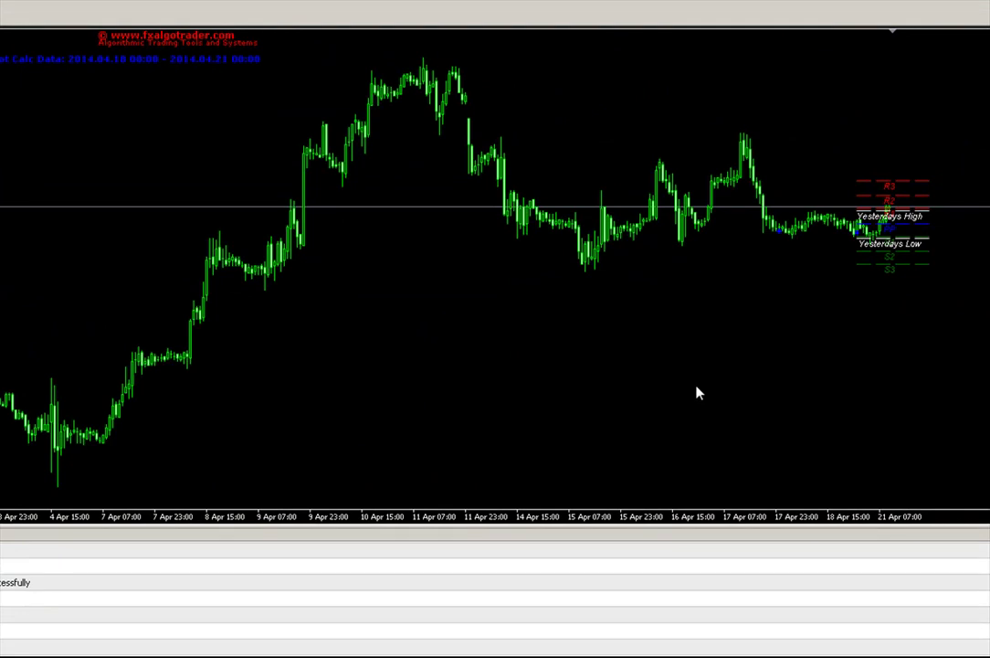
{"action": "scroll", "coordinate": [697, 393], "scroll_direction": "down", "scroll_amount": 1}
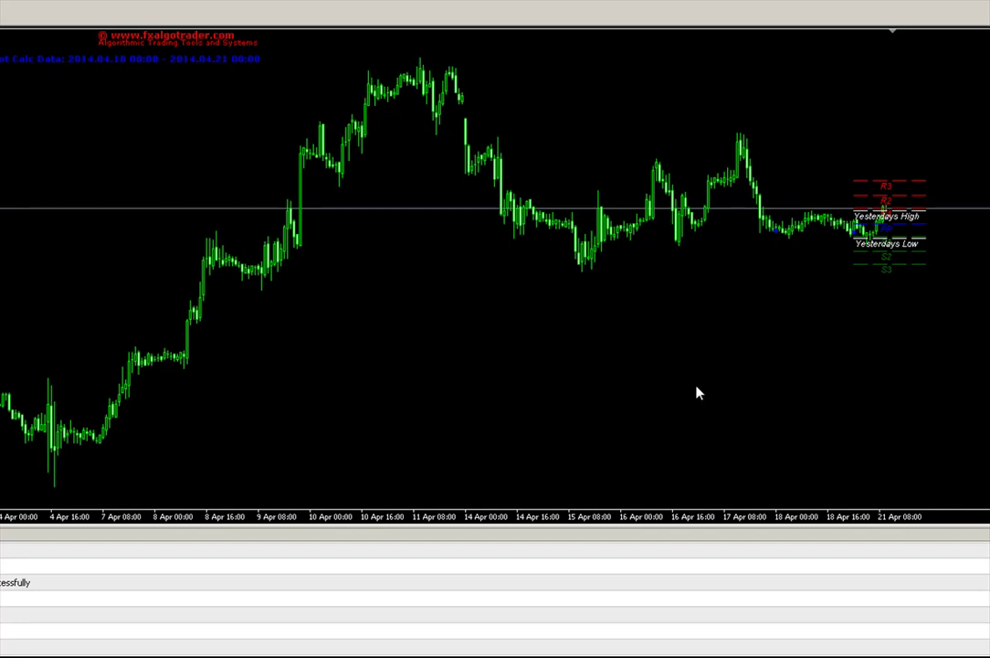